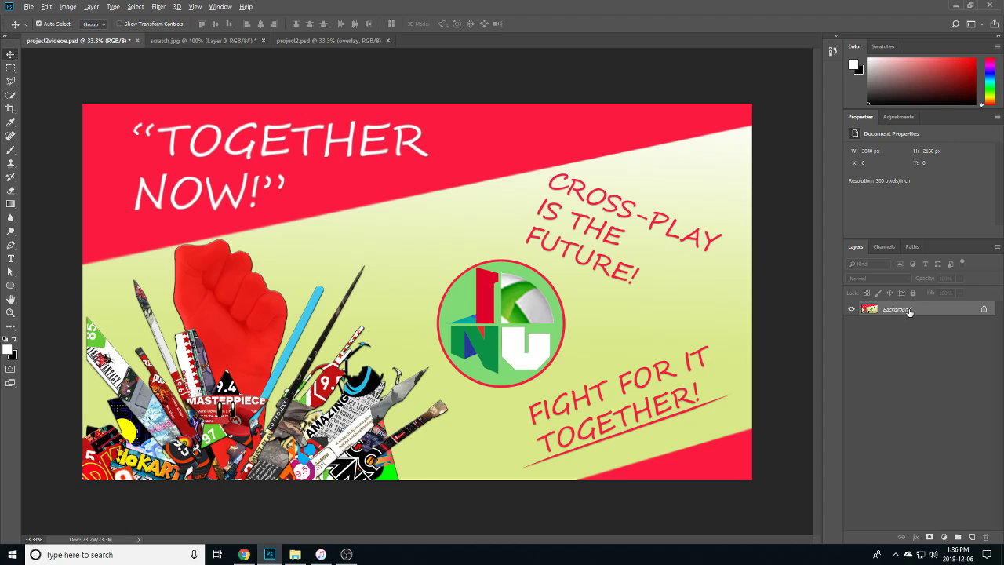
Duplicate the Background layer within project2videoe.psd, keeping the name Background copy.
left_click_drag(909, 311, 972, 537)
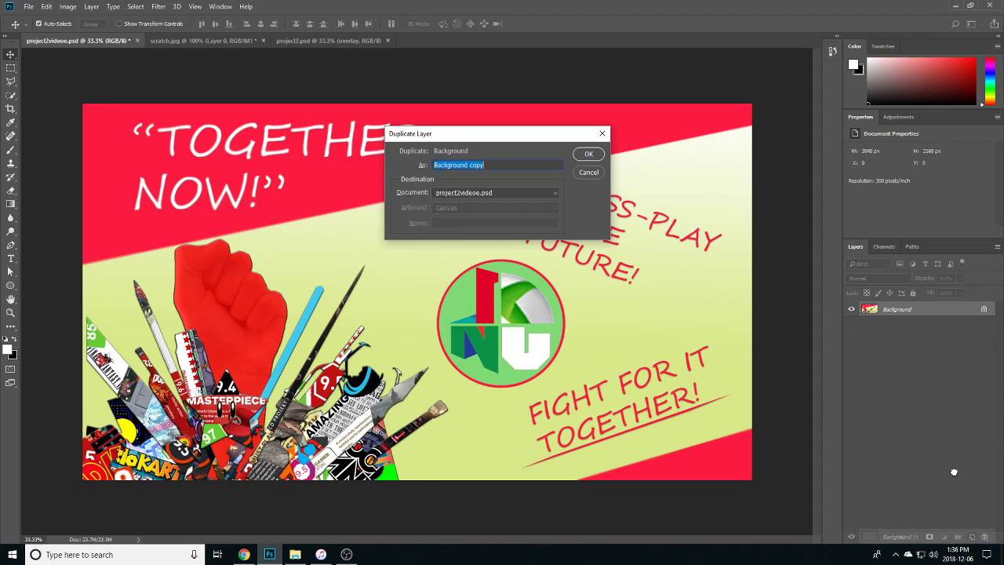
left_click(589, 156)
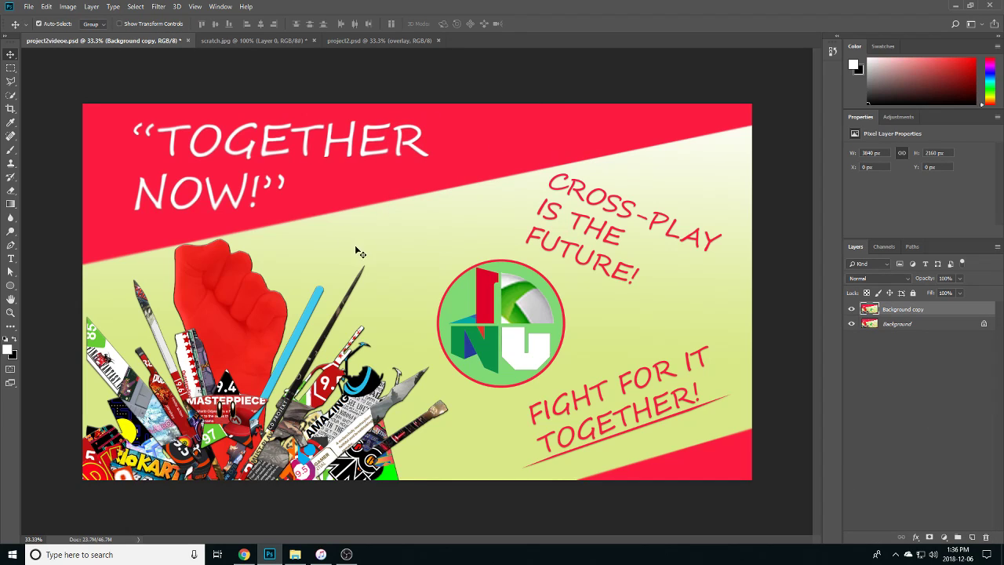
Copy the scratch texture from scratch.jpg into project2videoe.psd as the topmost layer and hide it.
left_click(250, 40)
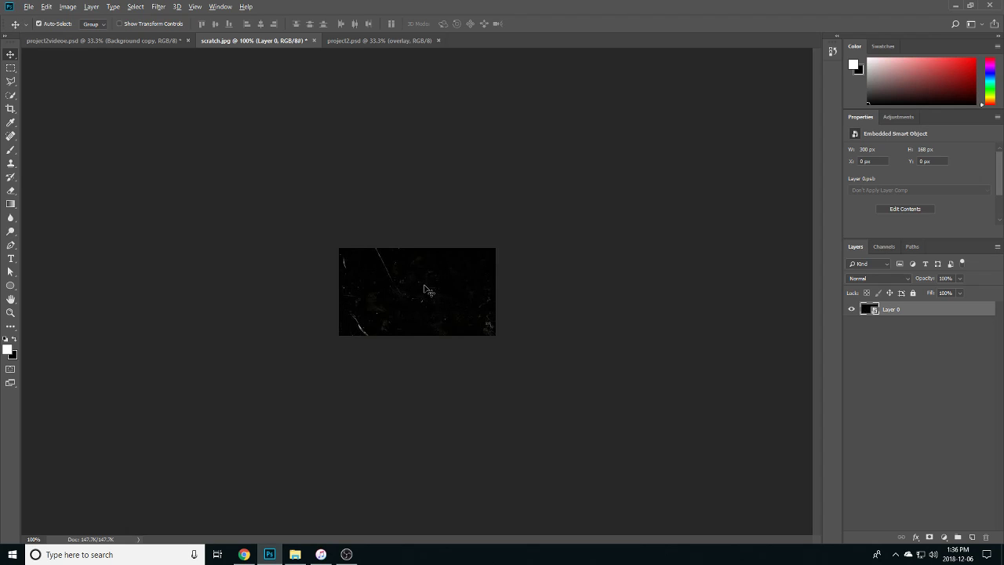
left_click_drag(423, 289, 213, 108)
left_click_drag(409, 240, 410, 240)
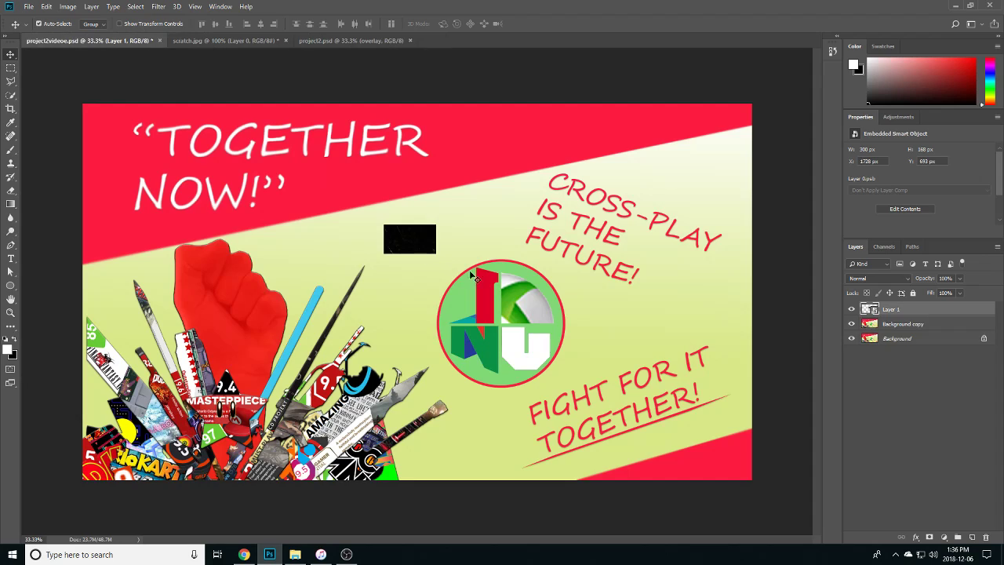
left_click(851, 309)
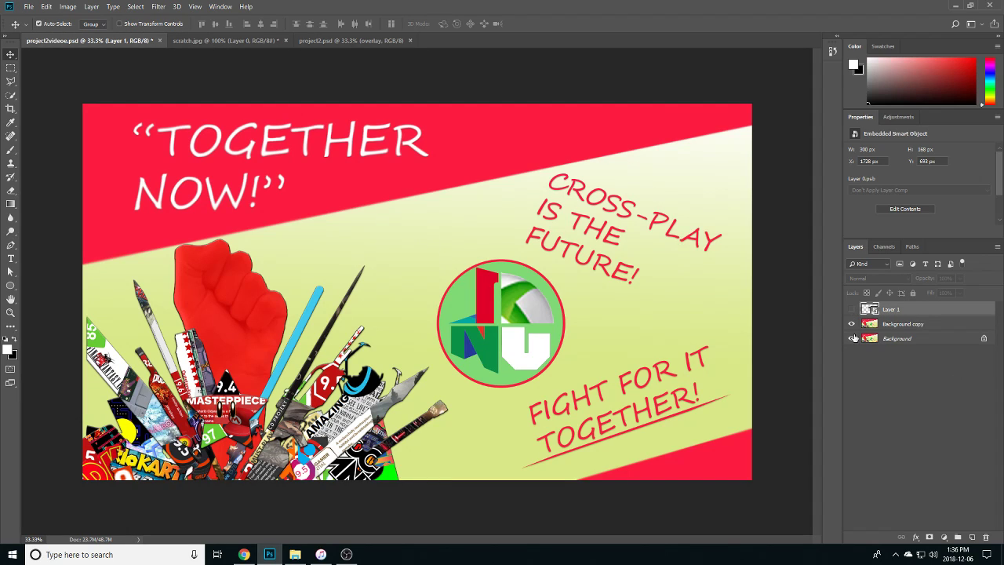
Apply the Pointillize filter with a cell size of 3 to the Background copy layer.
left_click(902, 324)
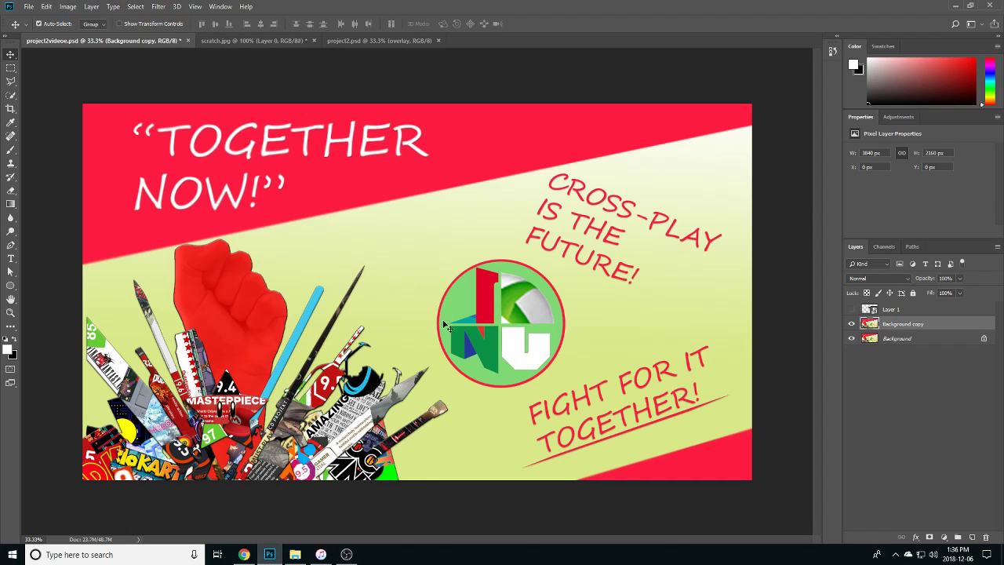
left_click(159, 8)
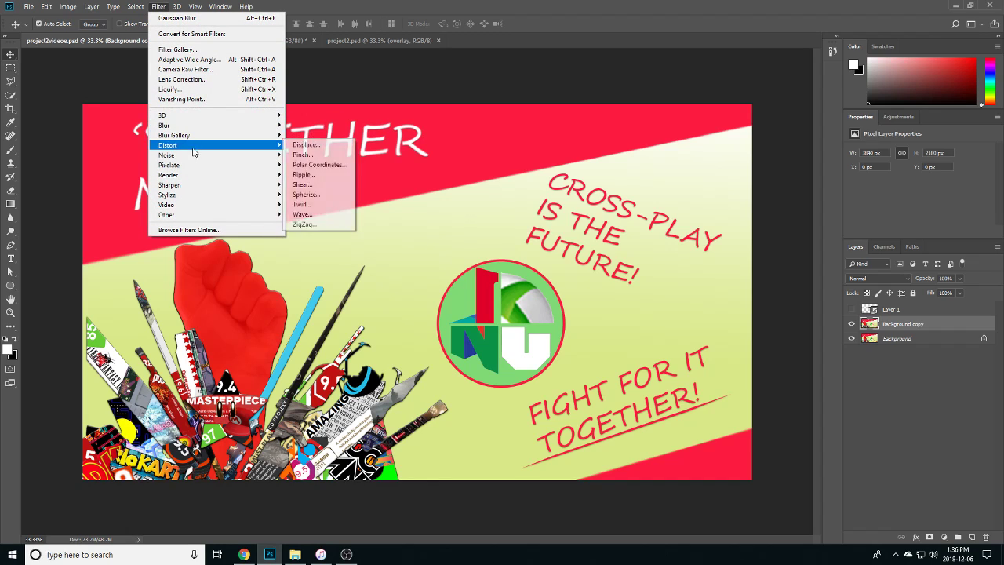
mouse_move(273, 167)
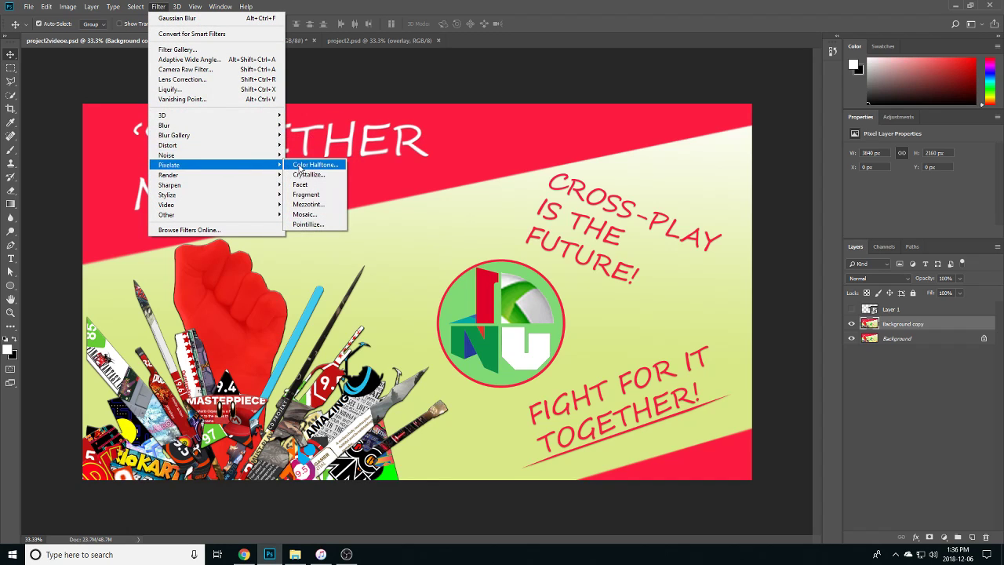
left_click(309, 224)
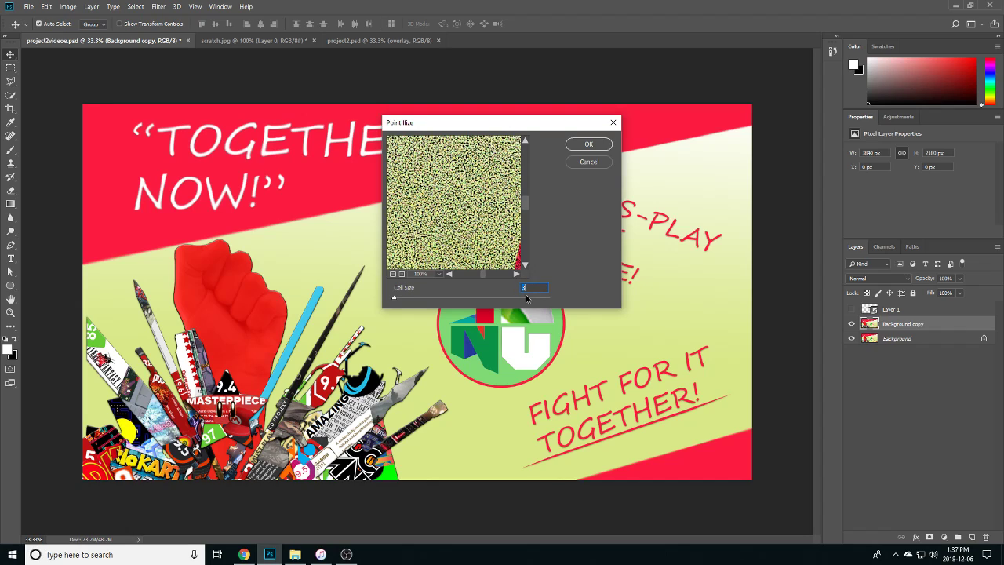
left_click(594, 144)
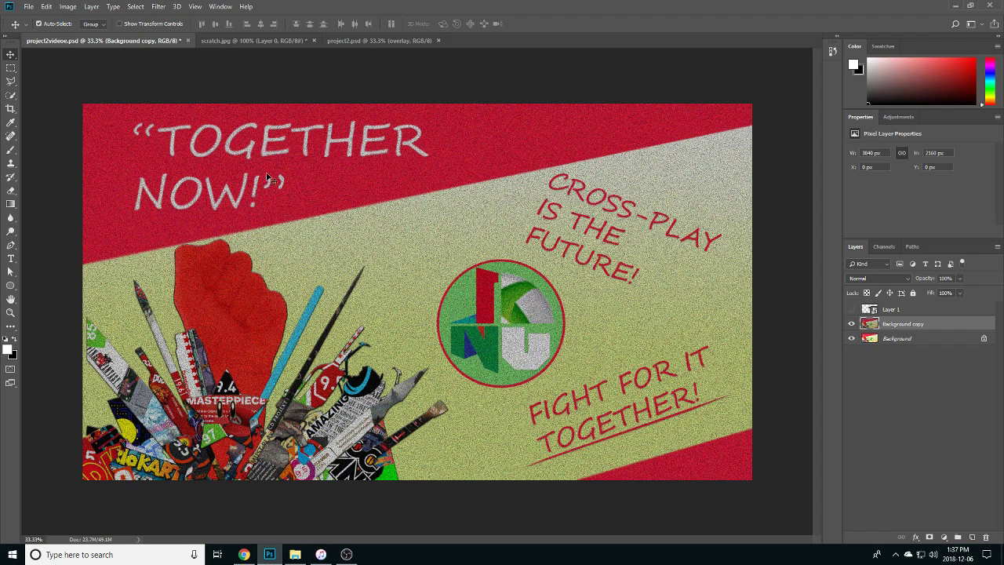
Apply a Gaussian Blur with a 2.0-pixel radius to the Background copy layer and set its blend mode to Overlay.
left_click(162, 7)
mouse_move(197, 136)
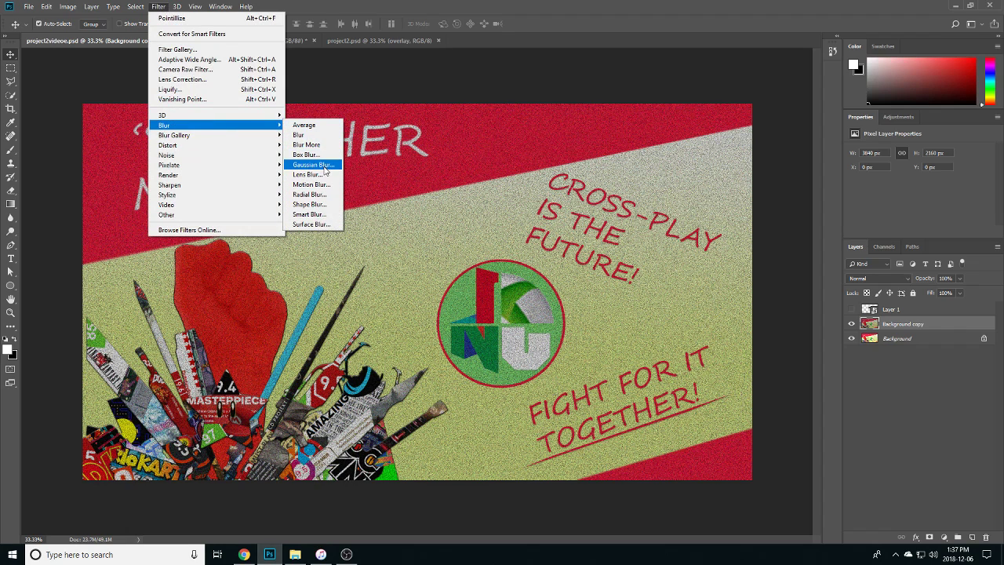
left_click(326, 167)
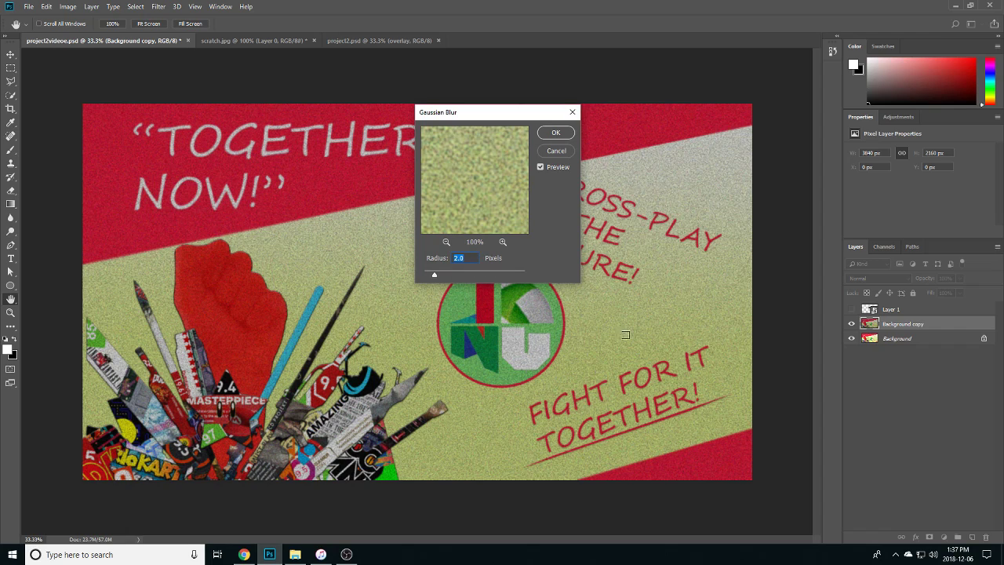
left_click(562, 134)
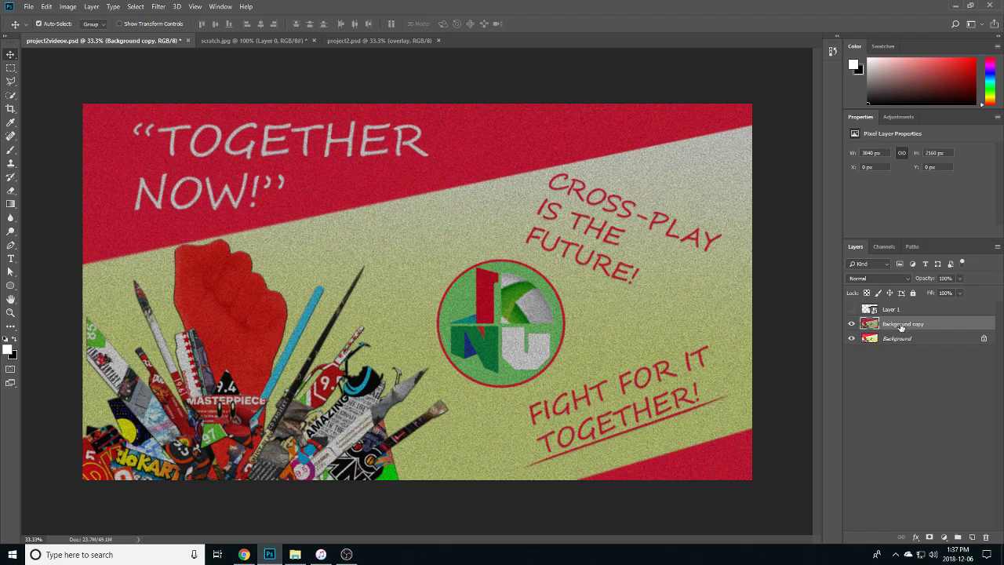
left_click(900, 282)
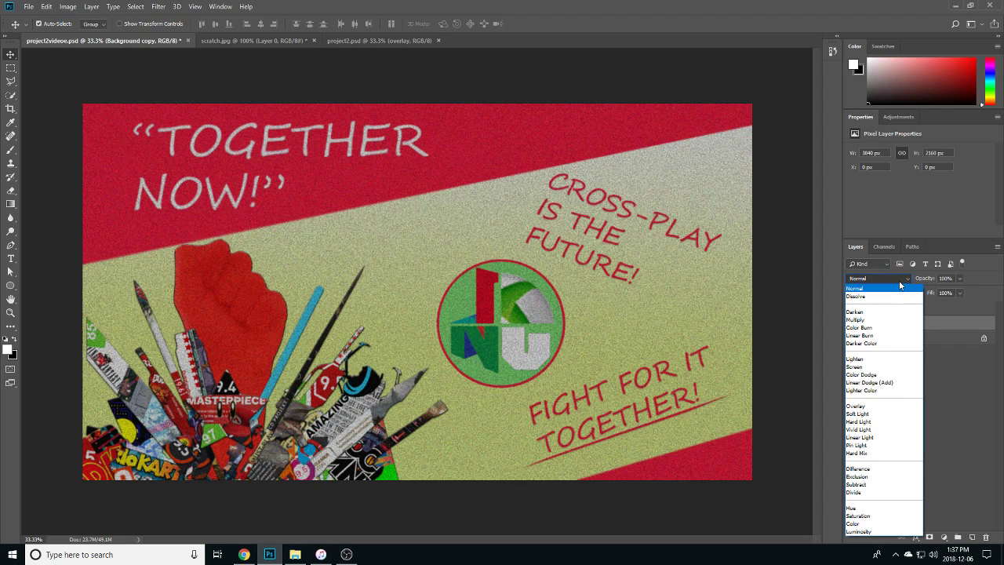
left_click(884, 406)
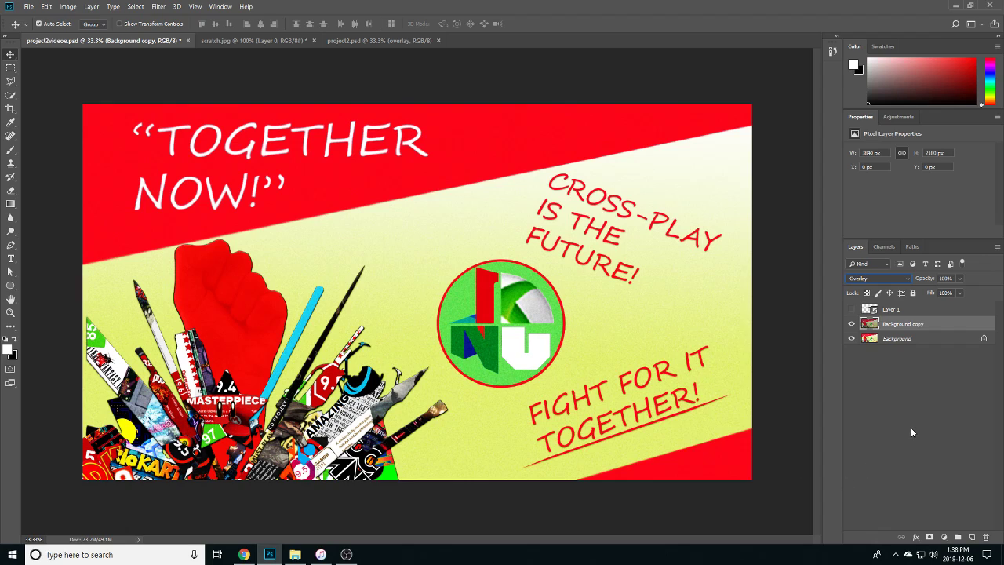
Add a Black & White adjustment layer above Background copy with Reds and Yellows both at 300.
left_click(944, 537)
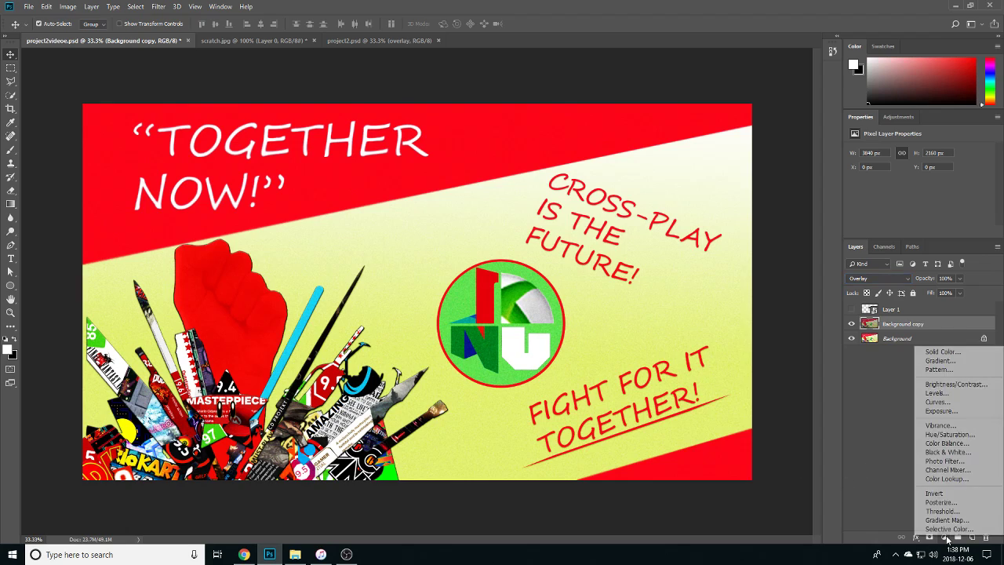
left_click(957, 453)
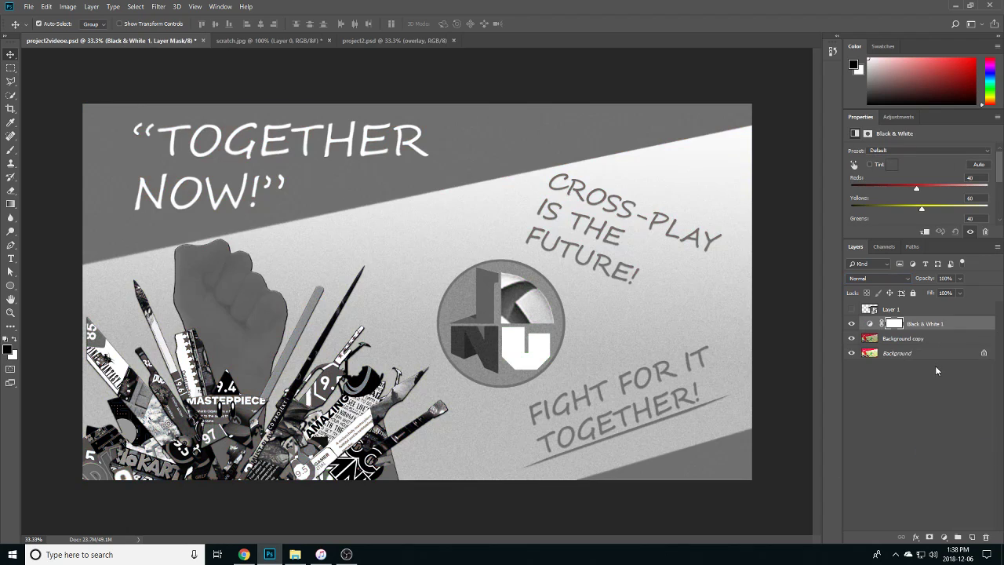
left_click_drag(917, 191, 988, 190)
left_click_drag(922, 208, 991, 218)
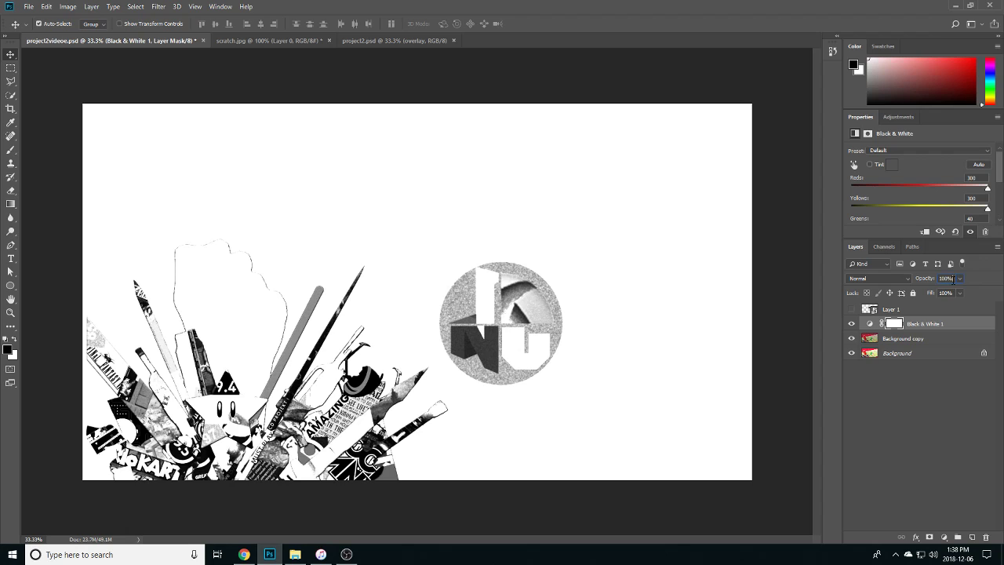
Try 25% opacity on the Black & White adjustment layer, but settle on 15%.
type("0")
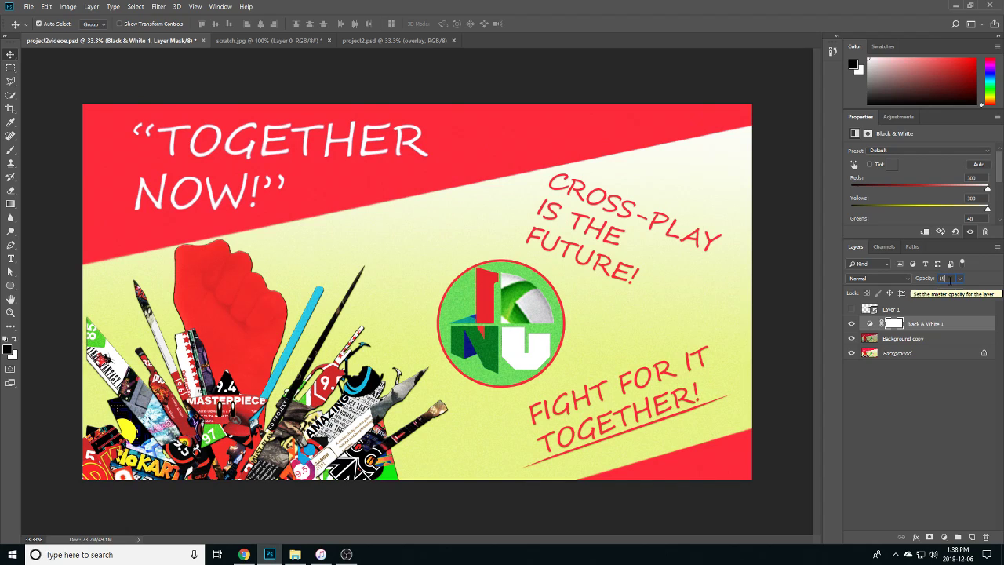
key("Return")
type("25")
key("Return")
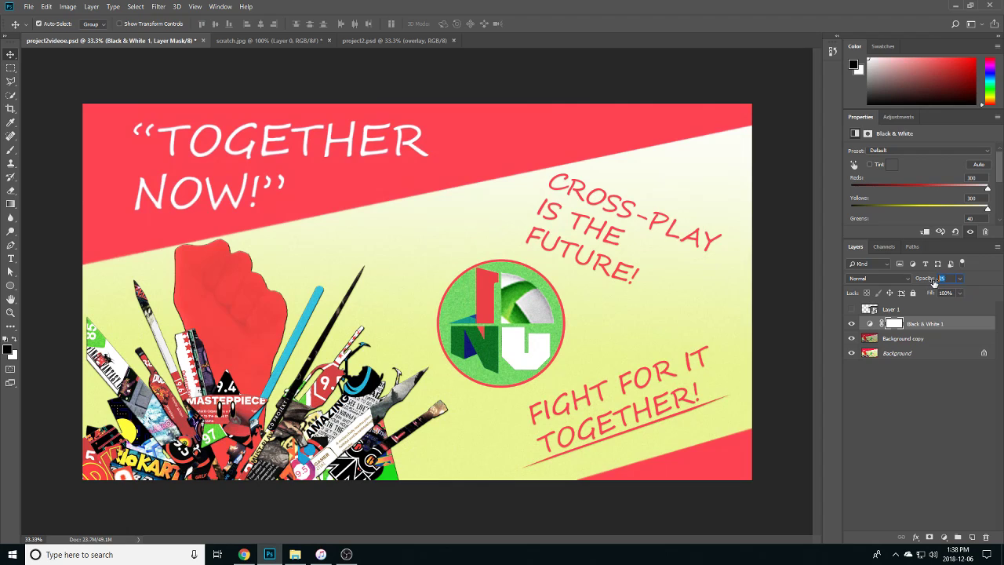
type("156")
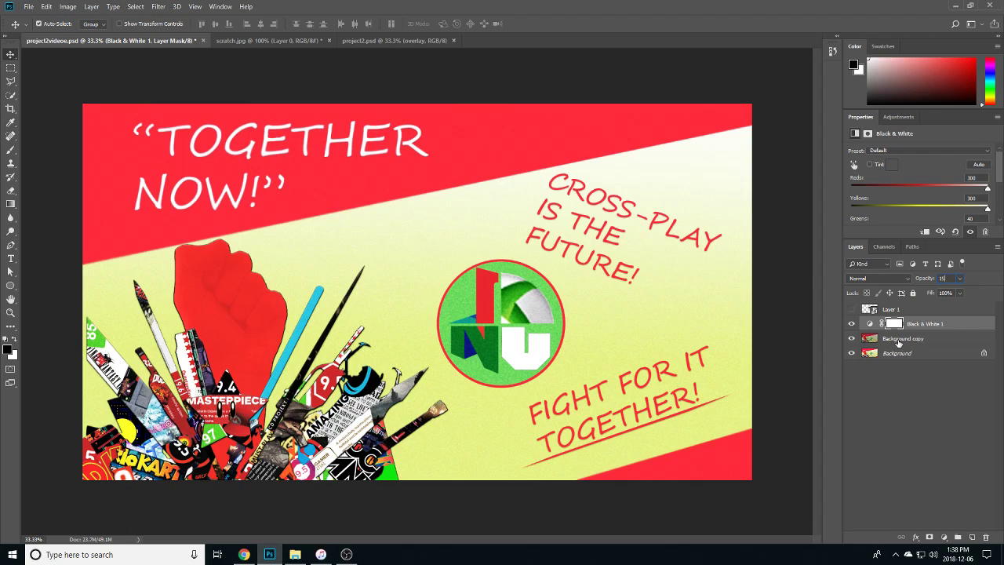
Show the scratch texture layer and scale it proportionally to about 312% so that it covers the whole canvas.
left_click(852, 310)
key("ctrl+t")
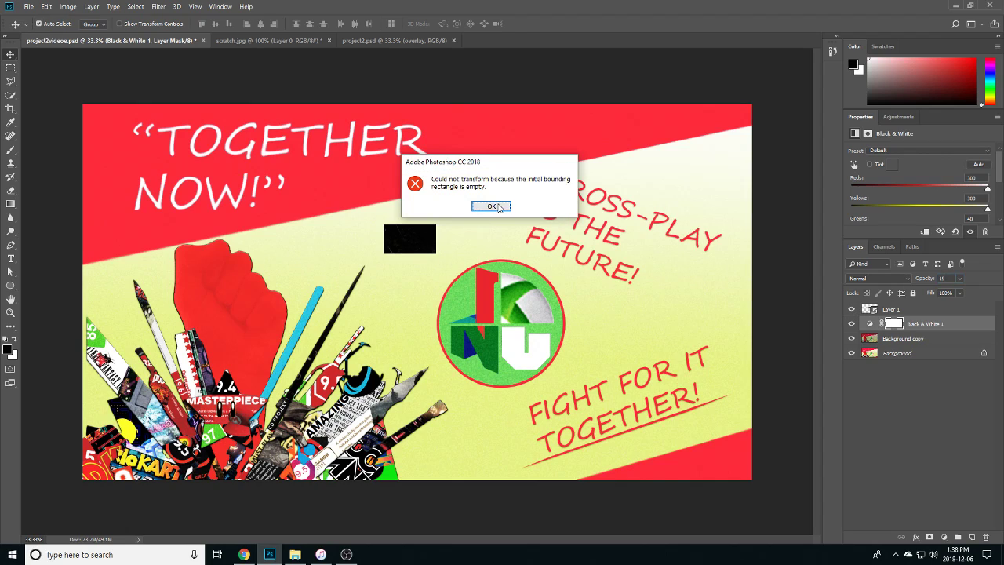
left_click(491, 207)
left_click(908, 310)
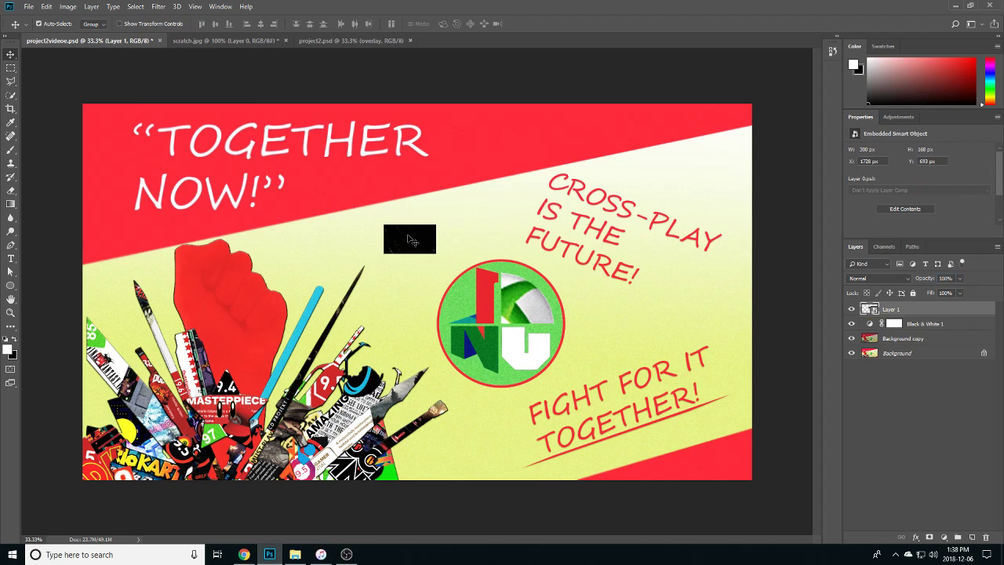
key("ctrl+t")
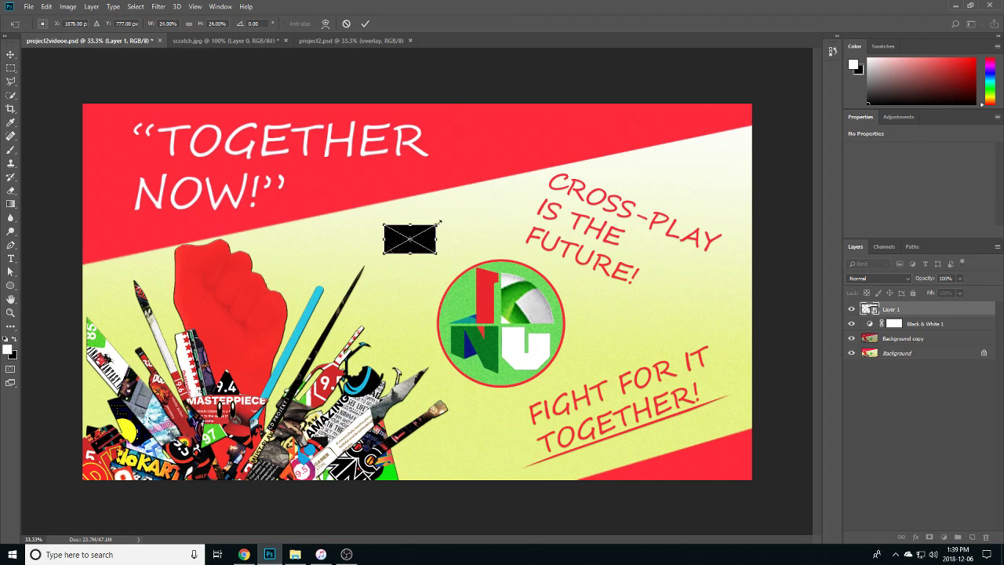
left_click_drag(439, 223, 672, 89)
left_click_drag(416, 160, 189, 386)
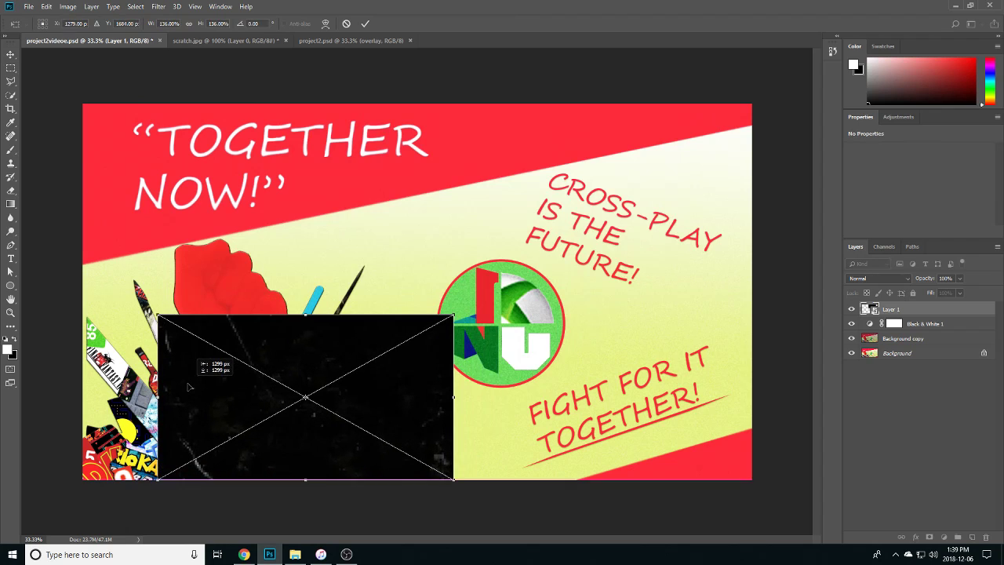
left_click_drag(351, 388, 275, 388)
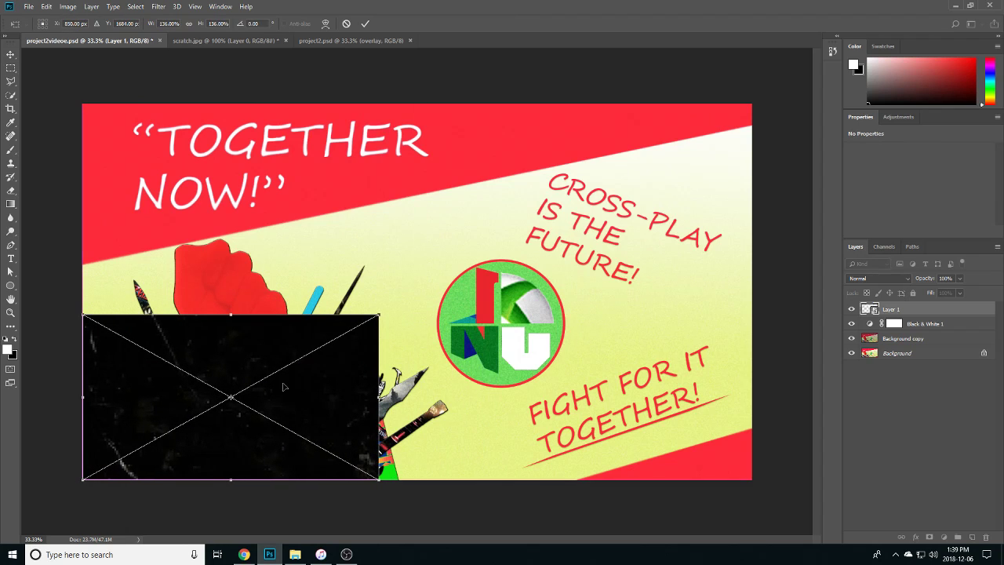
left_click_drag(379, 315, 761, 100)
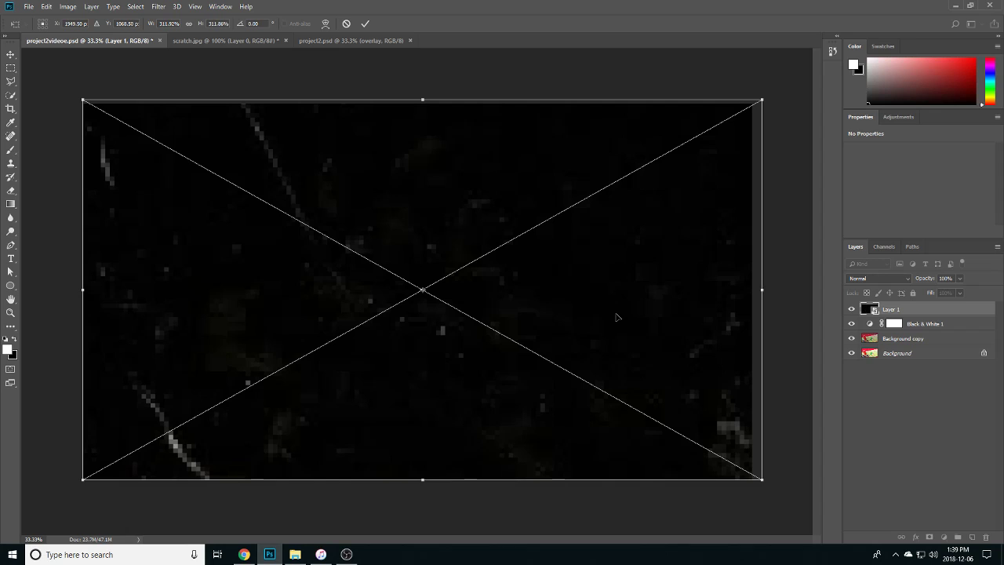
key("Return")
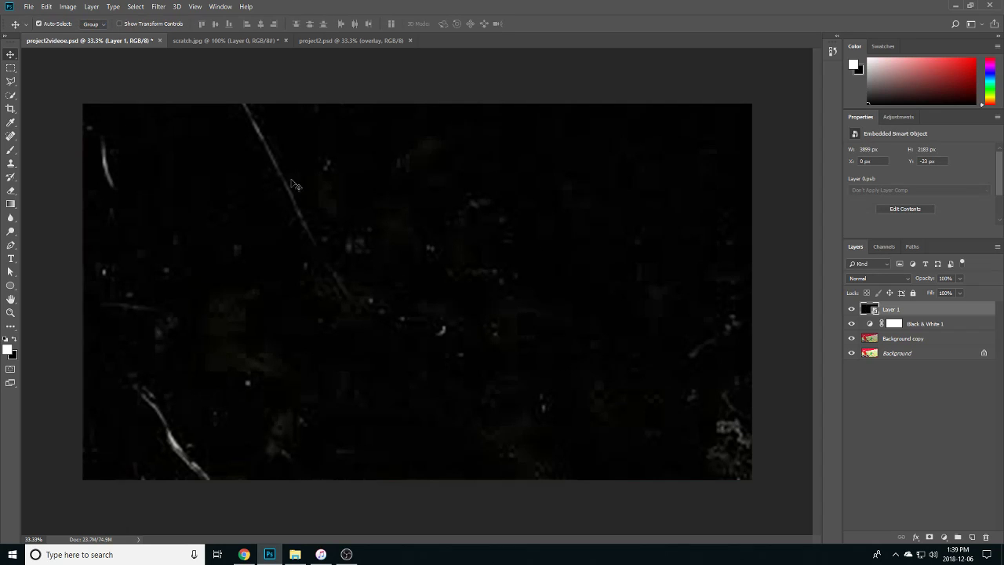
Try Hard Light on the scratch texture layer, but settle on the Screen blend mode.
right_click(923, 309)
left_click(867, 326)
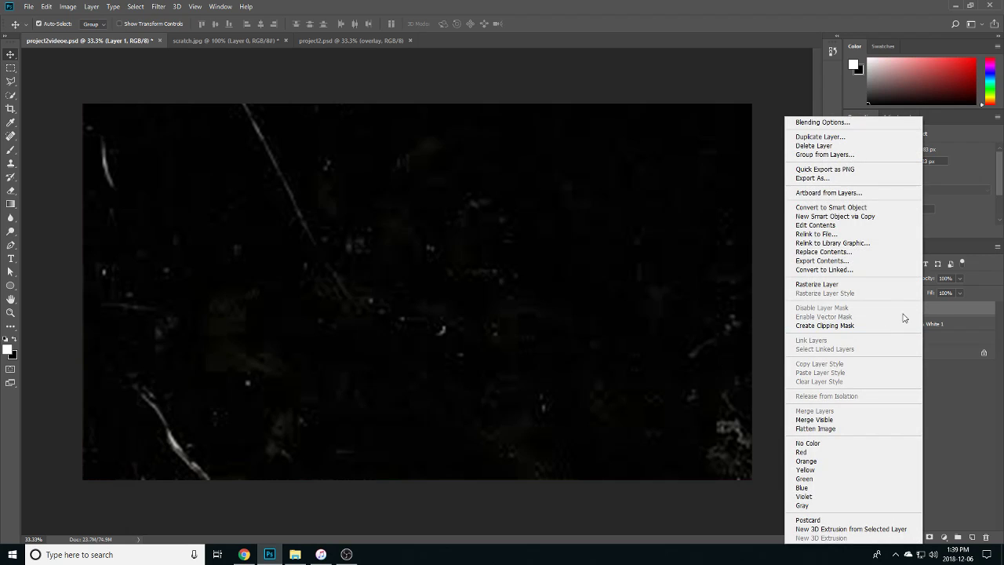
left_click(895, 281)
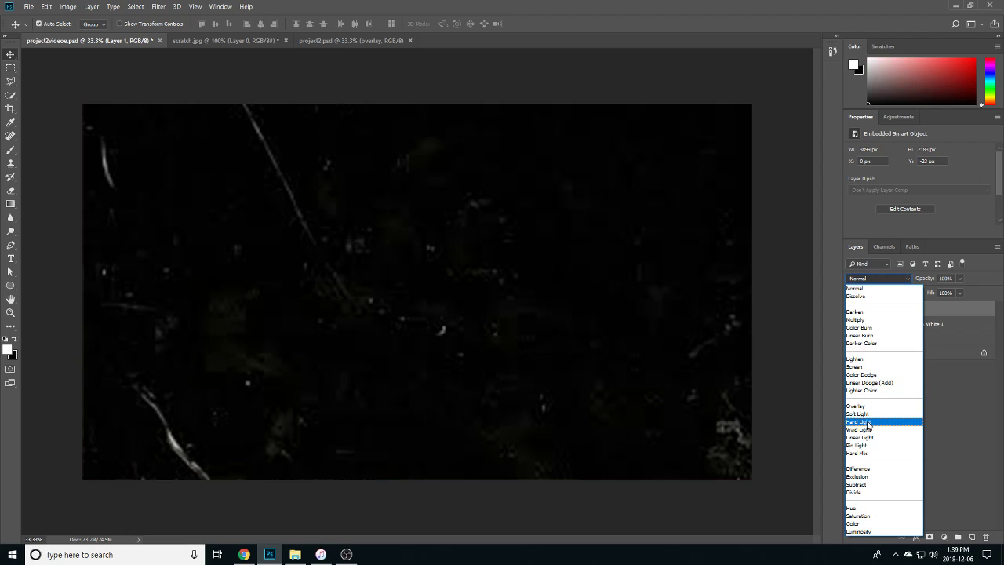
left_click(866, 421)
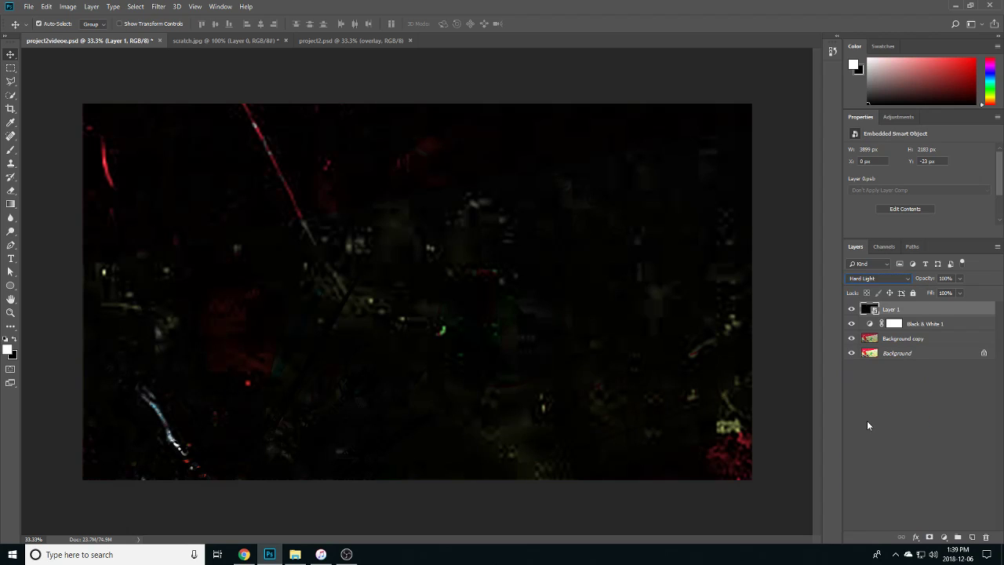
left_click(894, 278)
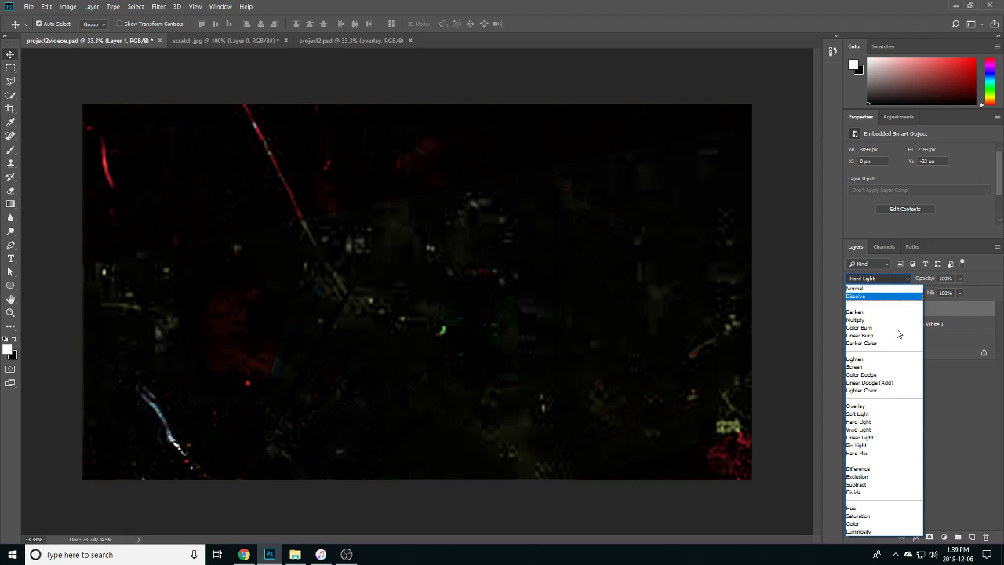
left_click(865, 367)
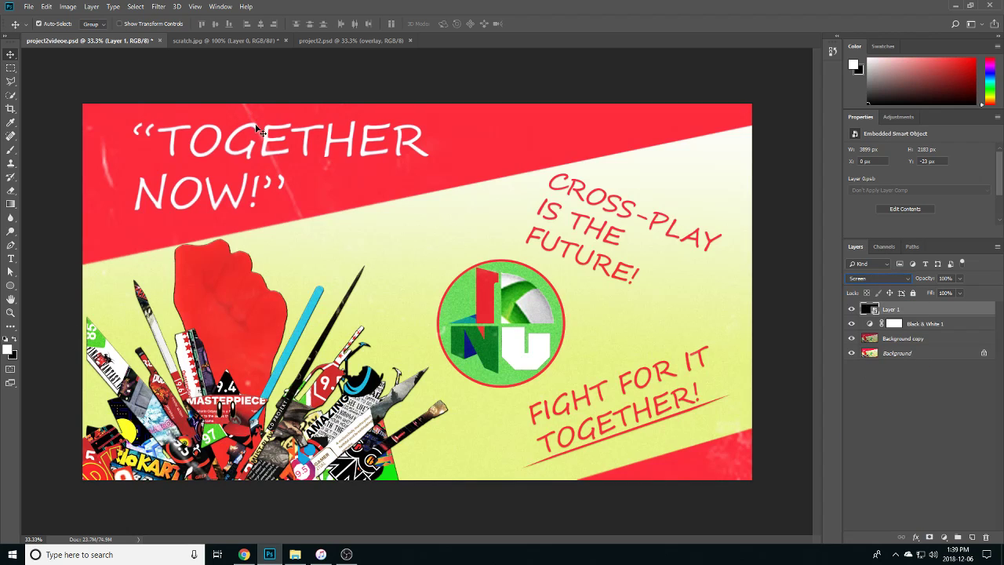